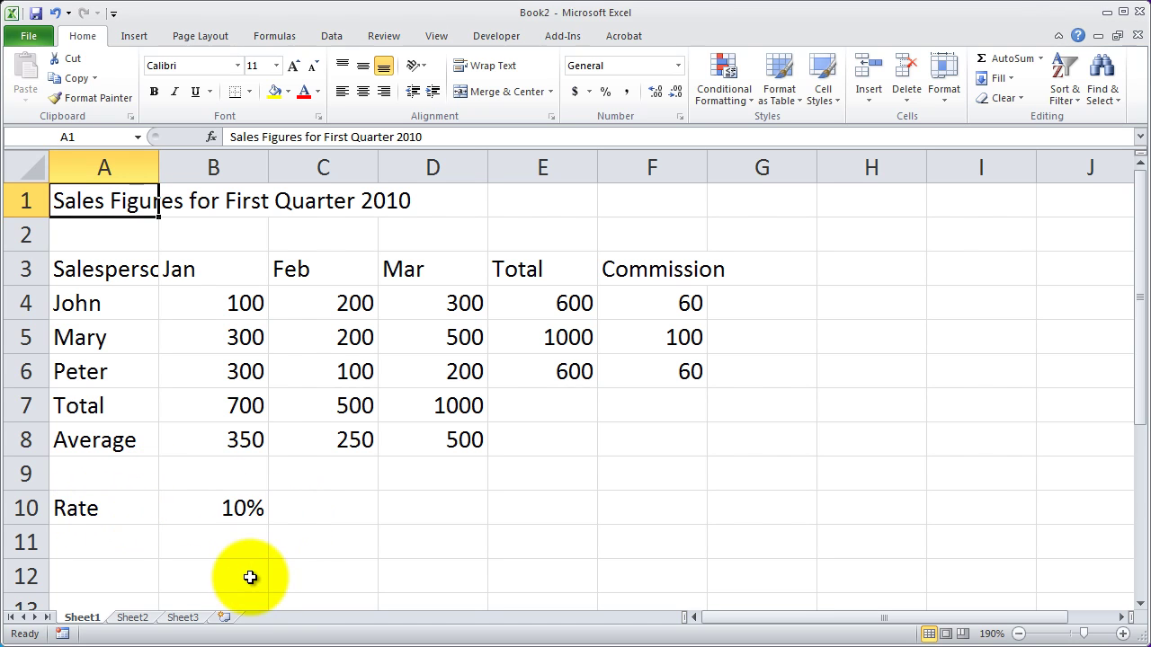
Drag the Rate label and its 10% value from A10:B10 down to A12:B12
left_click_drag(80, 509, 221, 509)
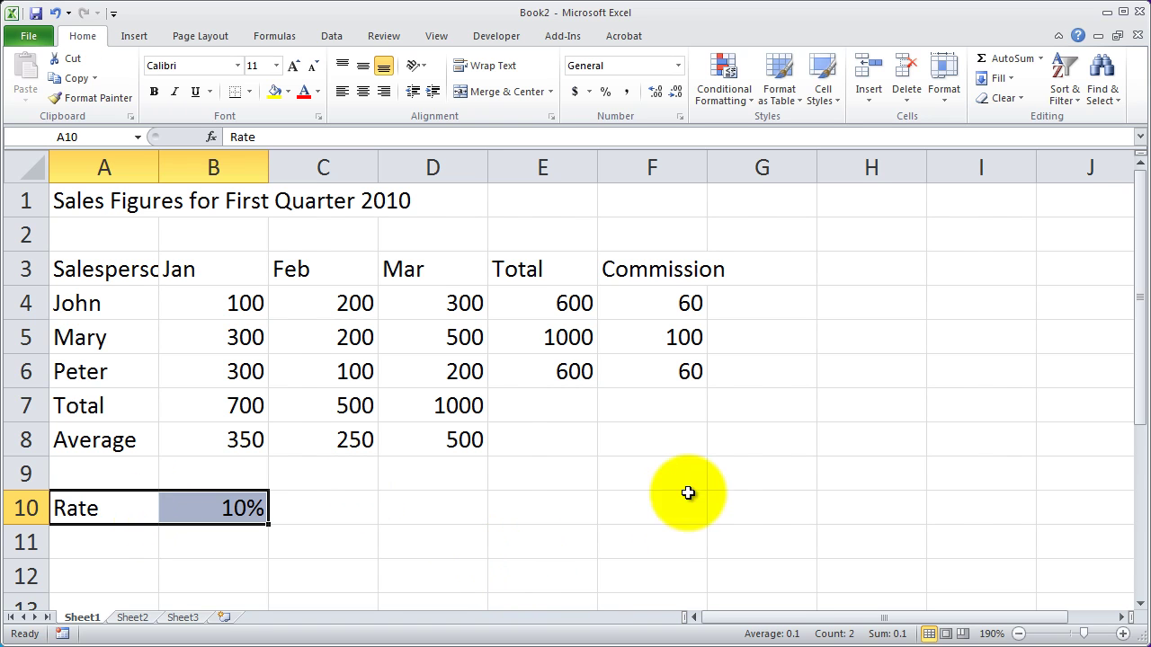
left_click(765, 476)
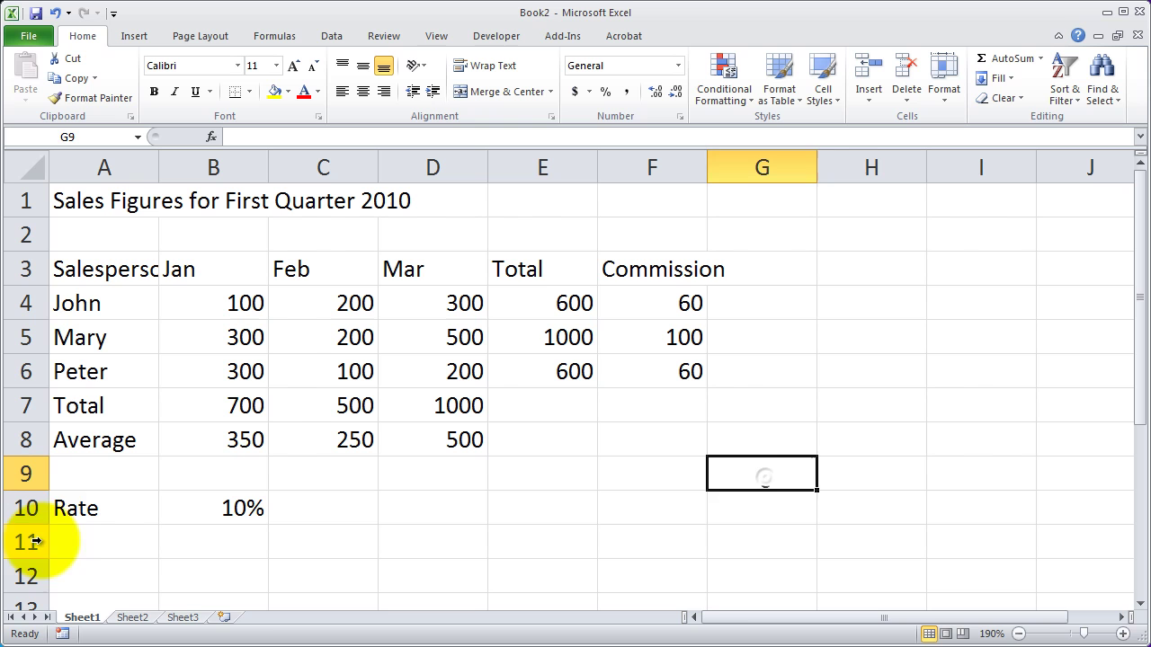
left_click_drag(81, 509, 212, 513)
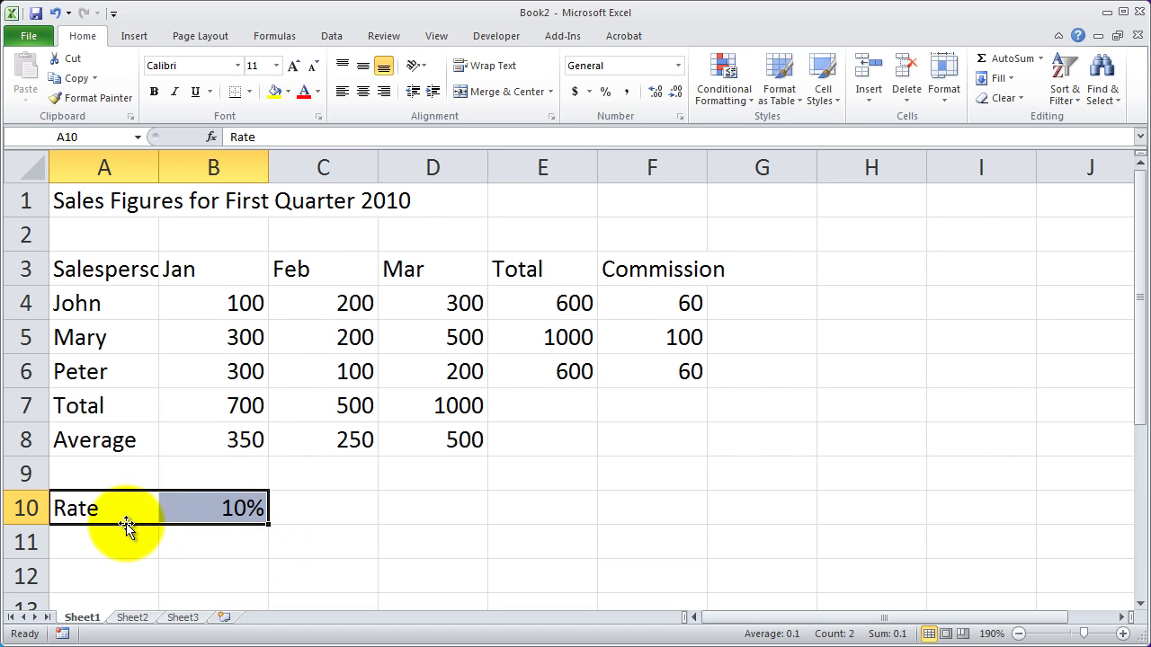
left_click_drag(130, 528, 124, 574)
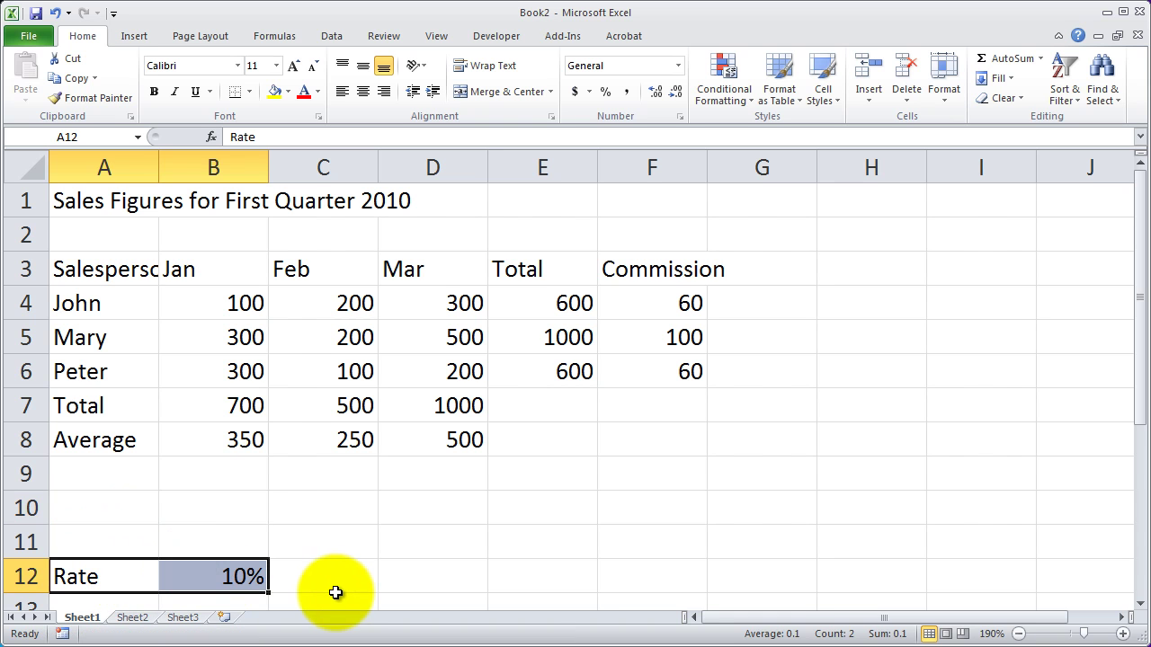
left_click(130, 575)
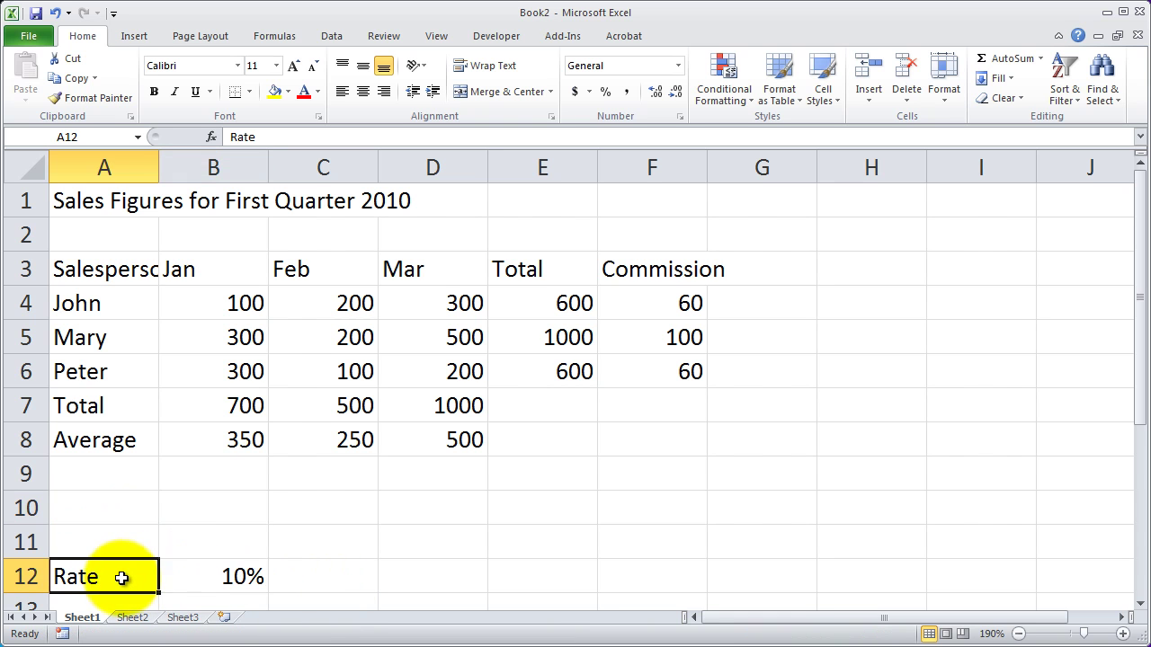
left_click(226, 573)
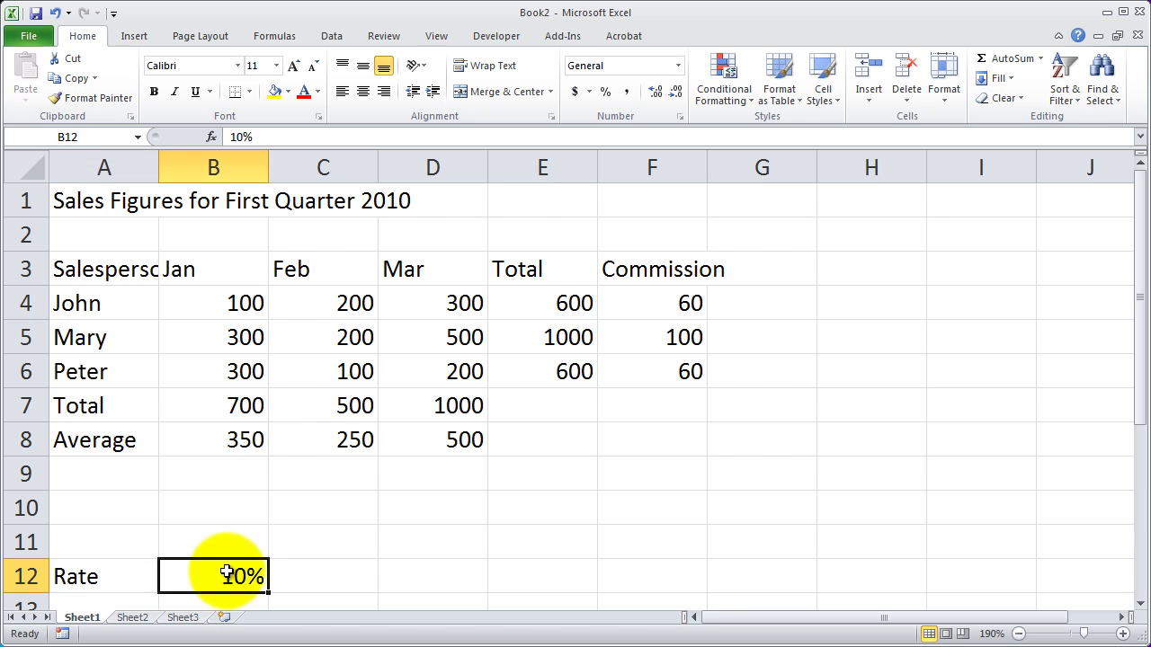
Enter the label Low in A9 and High in A10
left_click(102, 474)
type("Low")
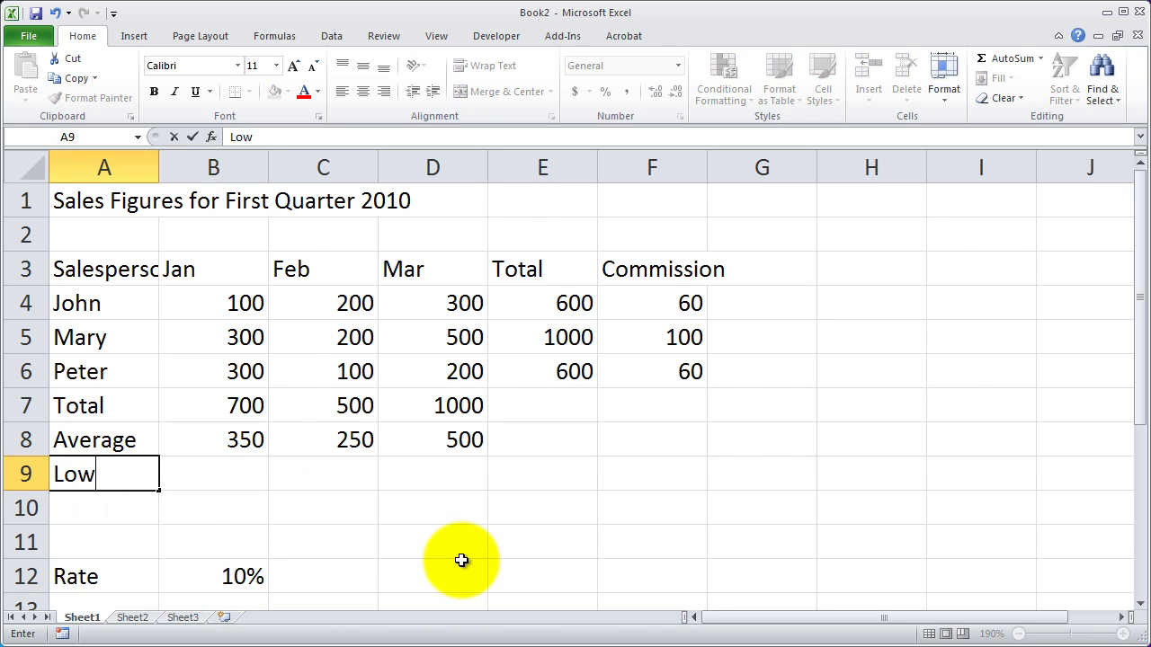
key("Return")
type("High")
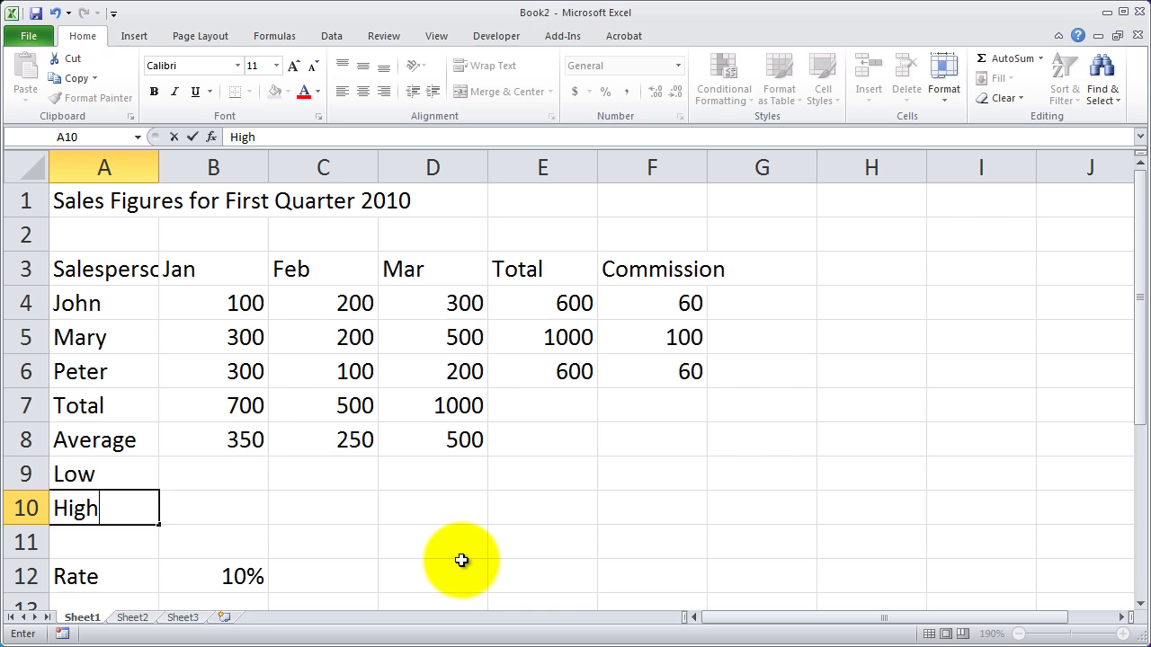
key("Up")
key("Right")
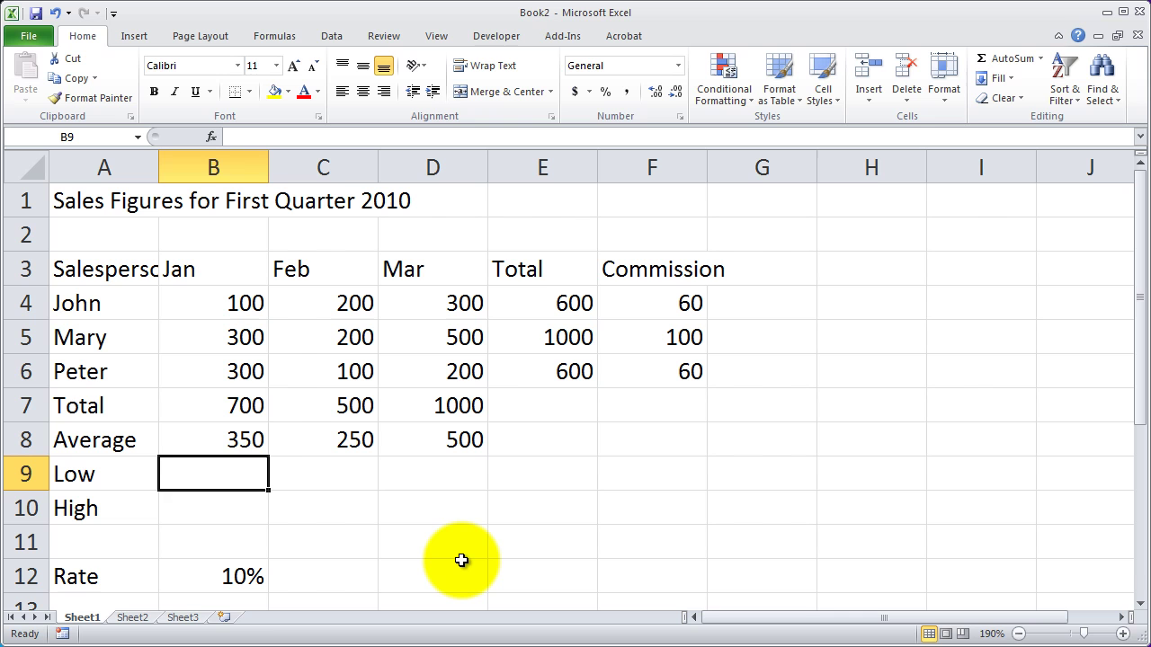
Enter =MIN(B4:B6) in B9 so it shows January's lowest sale of 100, then check it
type("=")
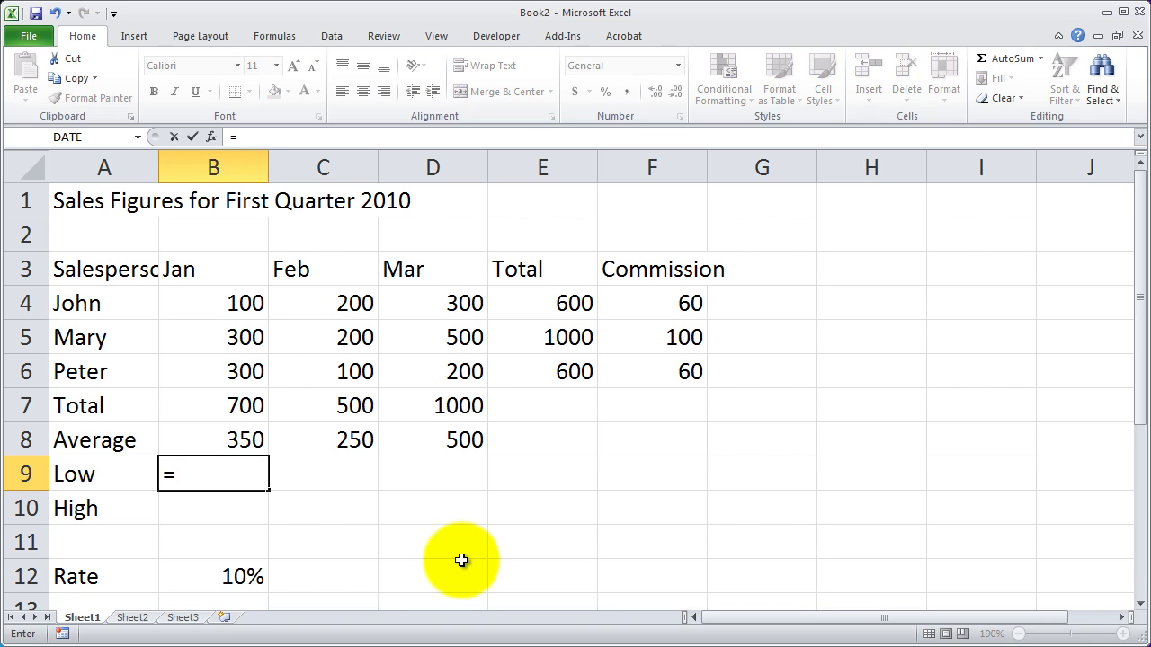
type("min")
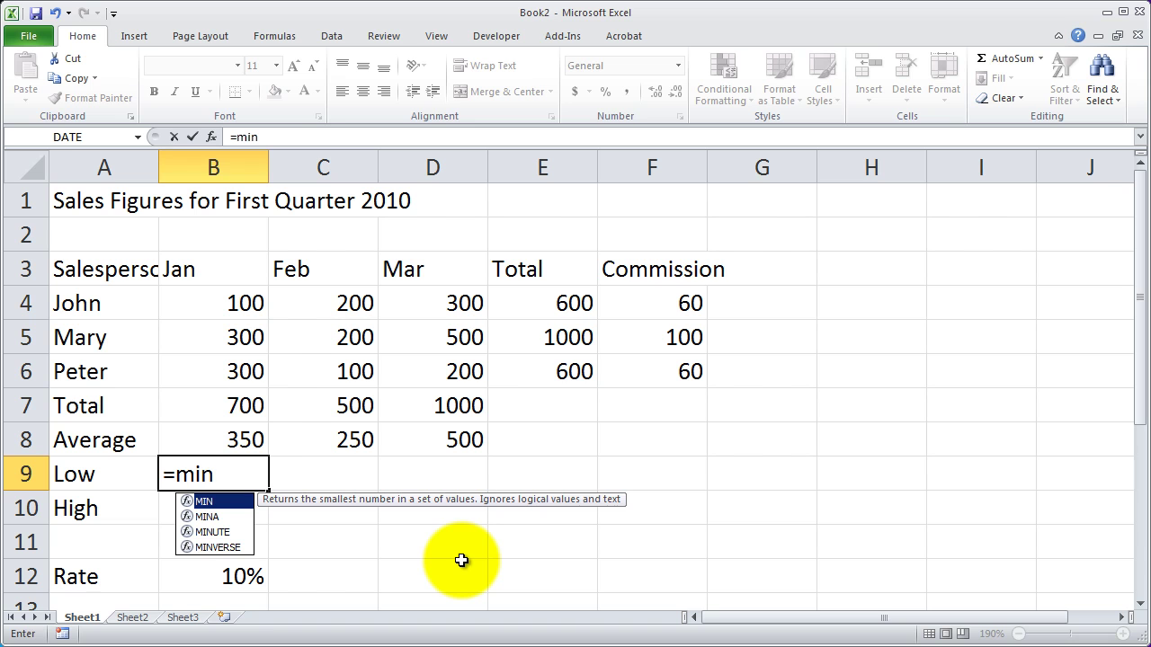
type("(")
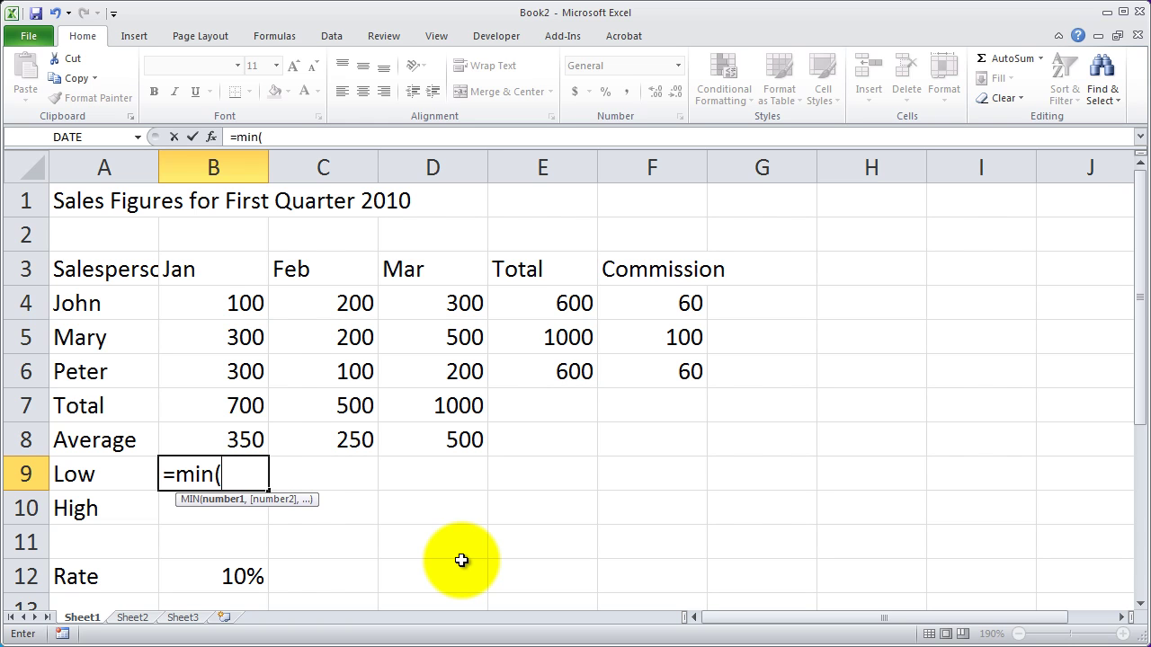
left_click_drag(234, 310, 229, 370)
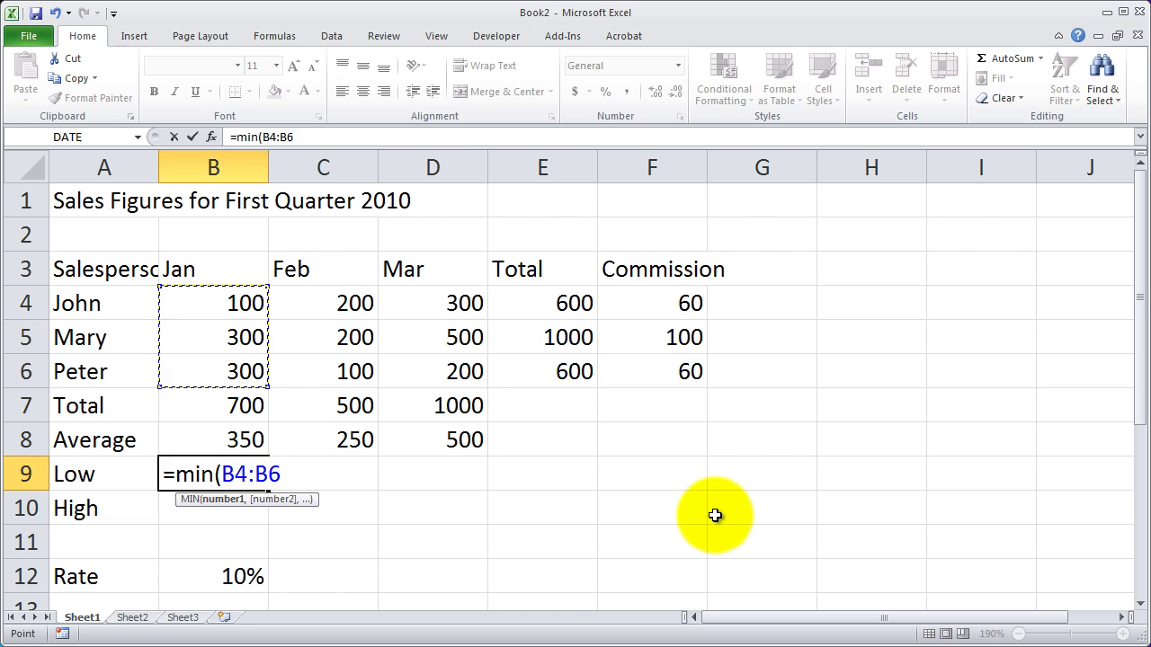
key("Return")
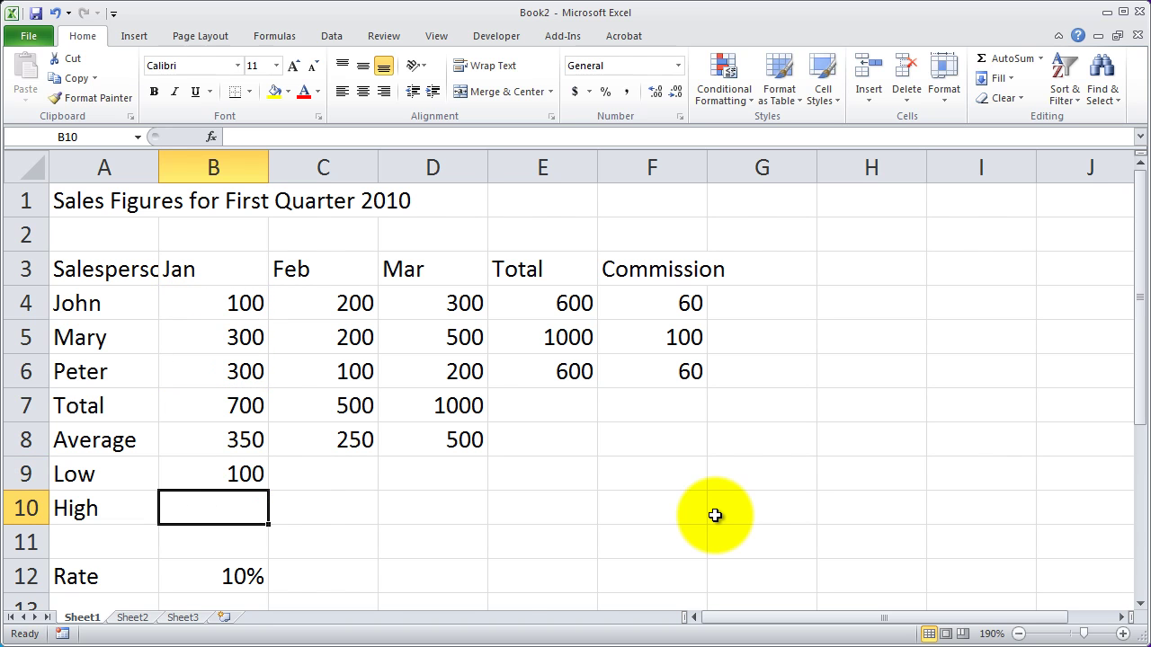
left_click(225, 476)
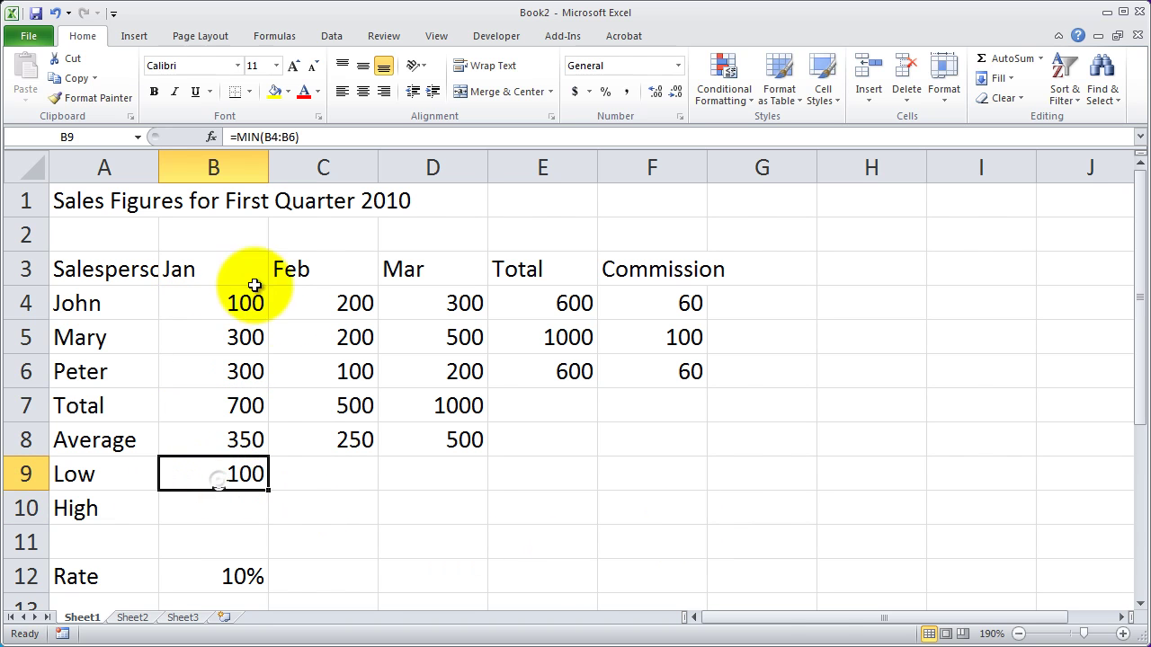
left_click(239, 294)
left_click_drag(238, 294, 249, 369)
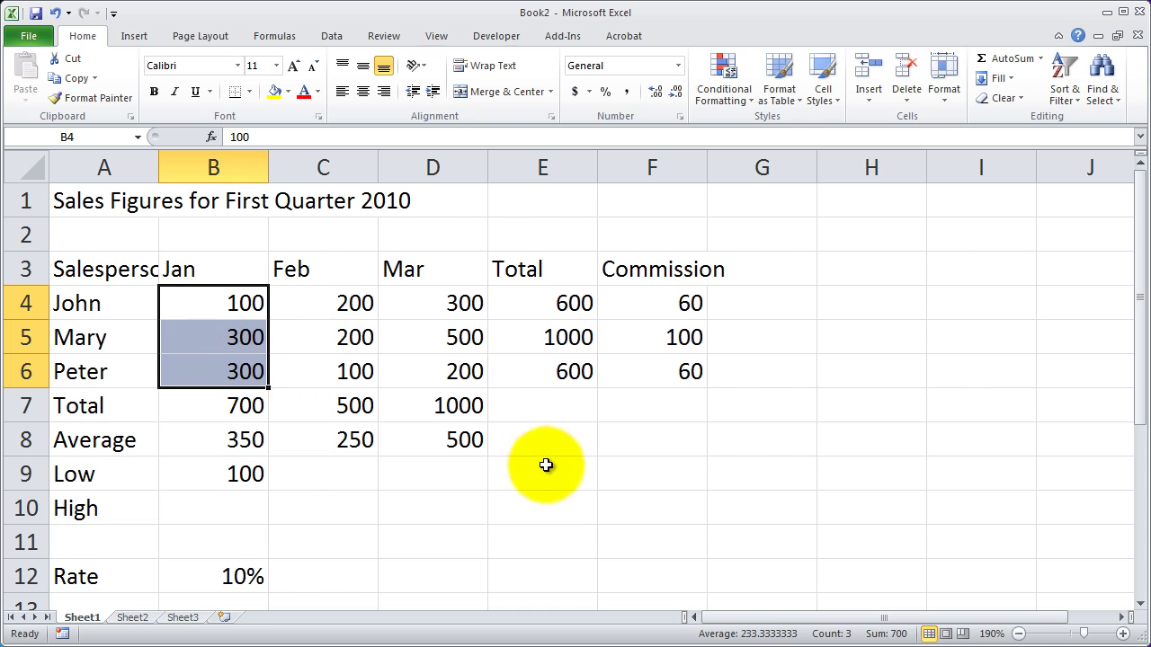
Enter =MAX(B4:B6) in B10 so it shows January's highest sale of 300
left_click(253, 509)
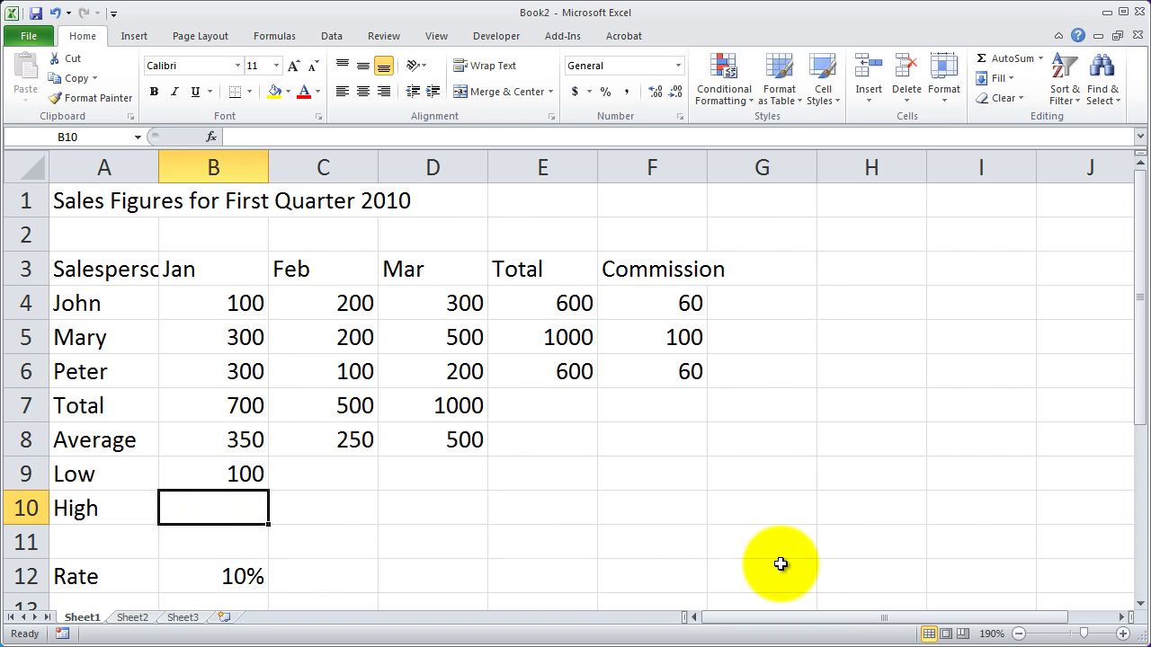
type("=max")
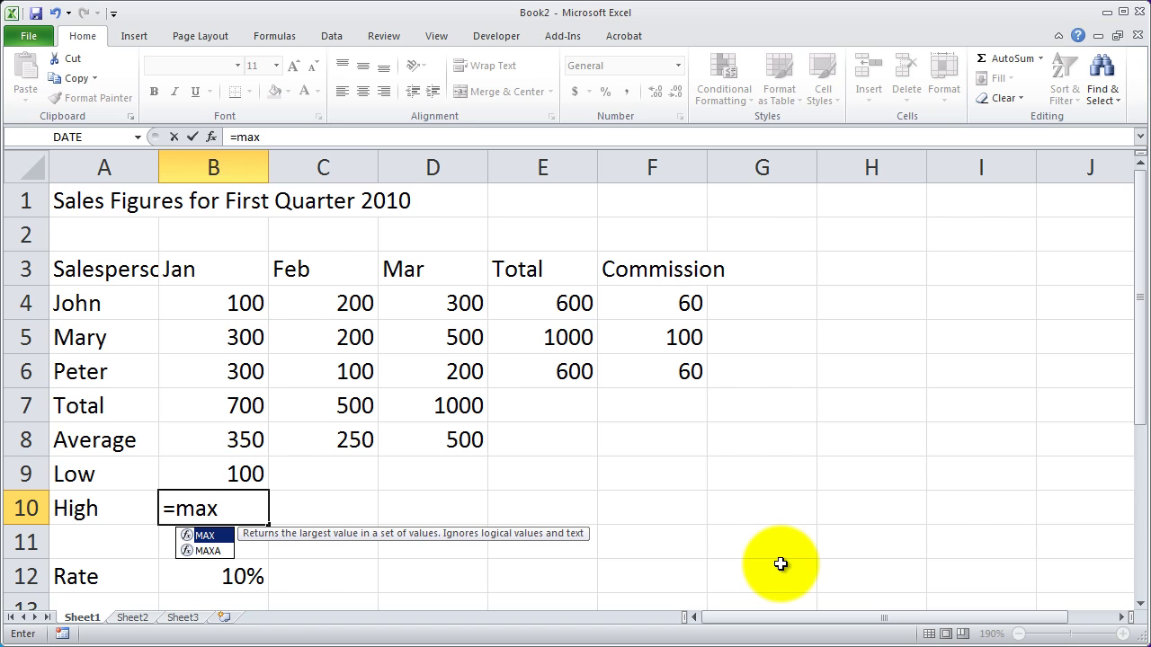
type("(")
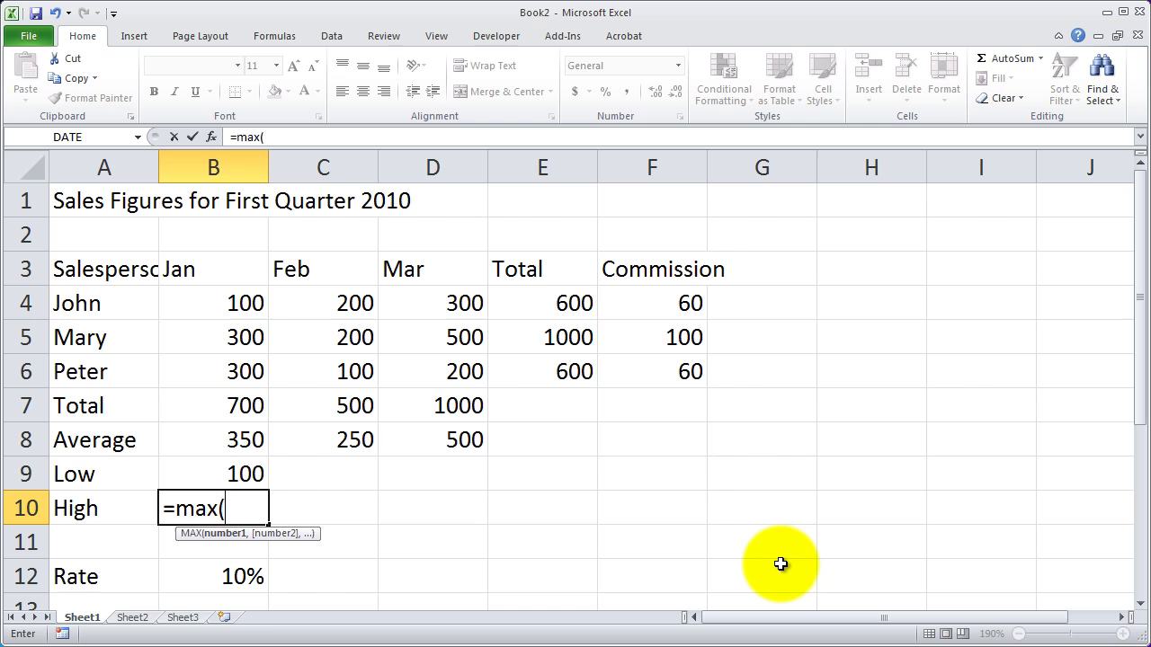
left_click_drag(220, 299, 220, 372)
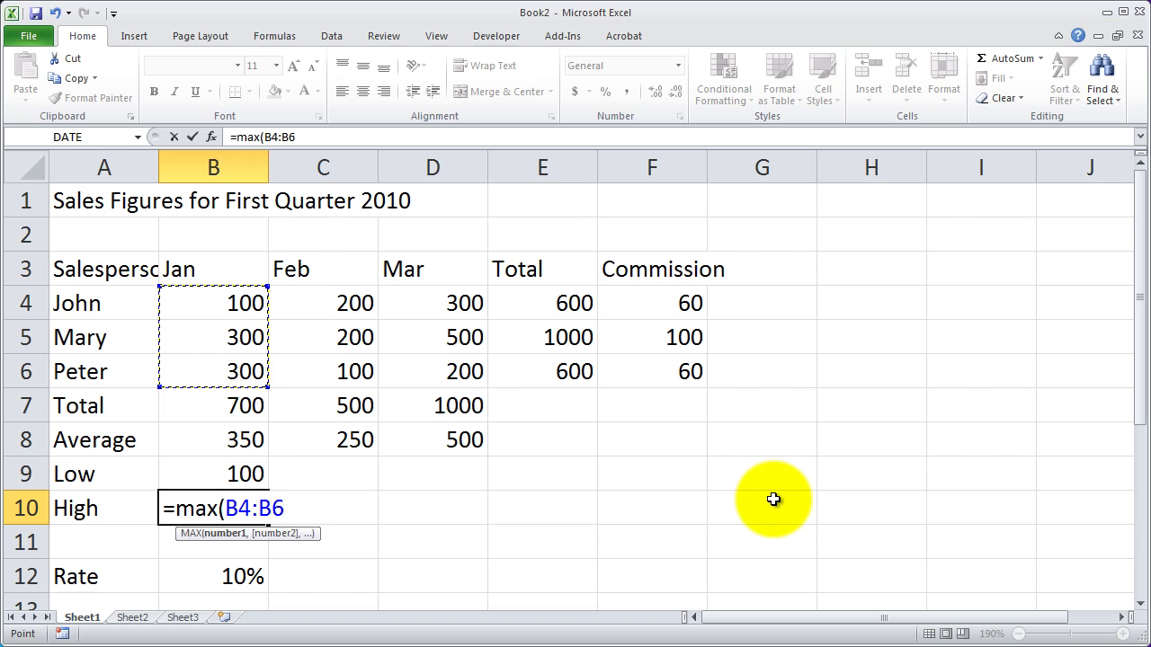
type(")")
key("Return")
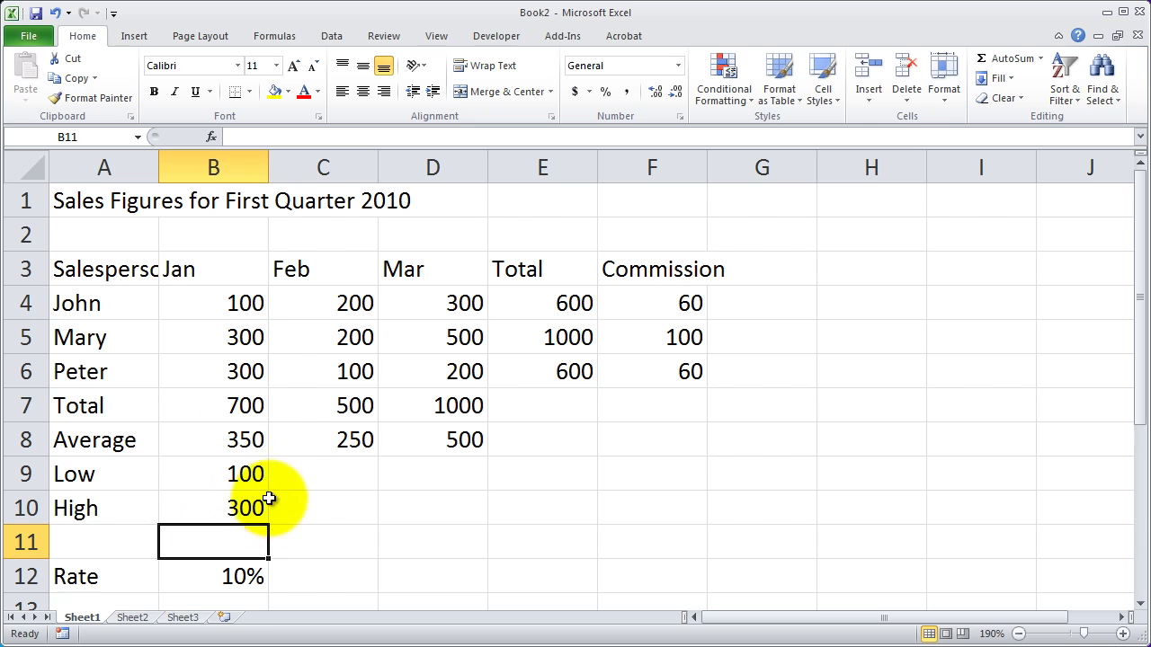
left_click(659, 552)
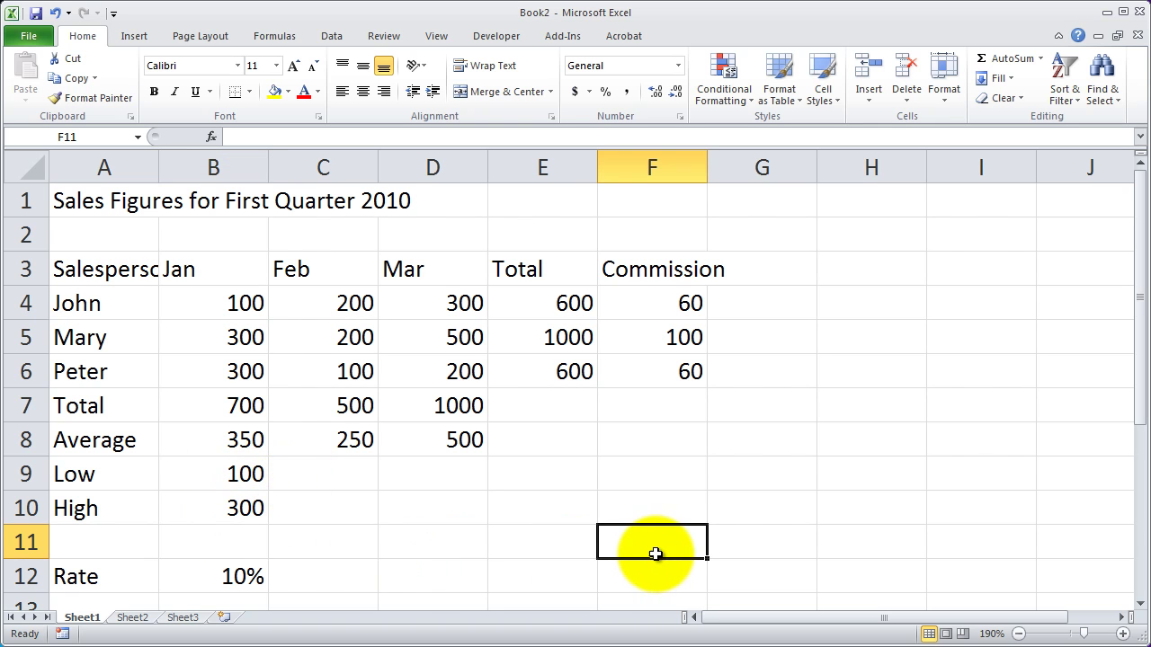
left_click(232, 475)
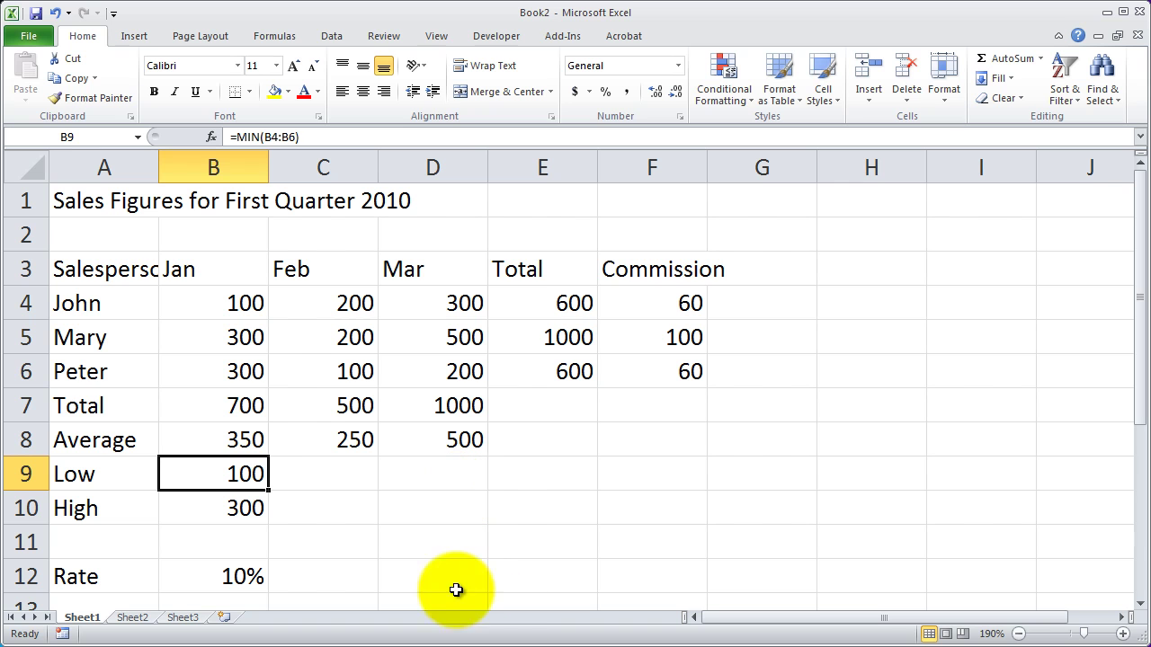
left_click(331, 574)
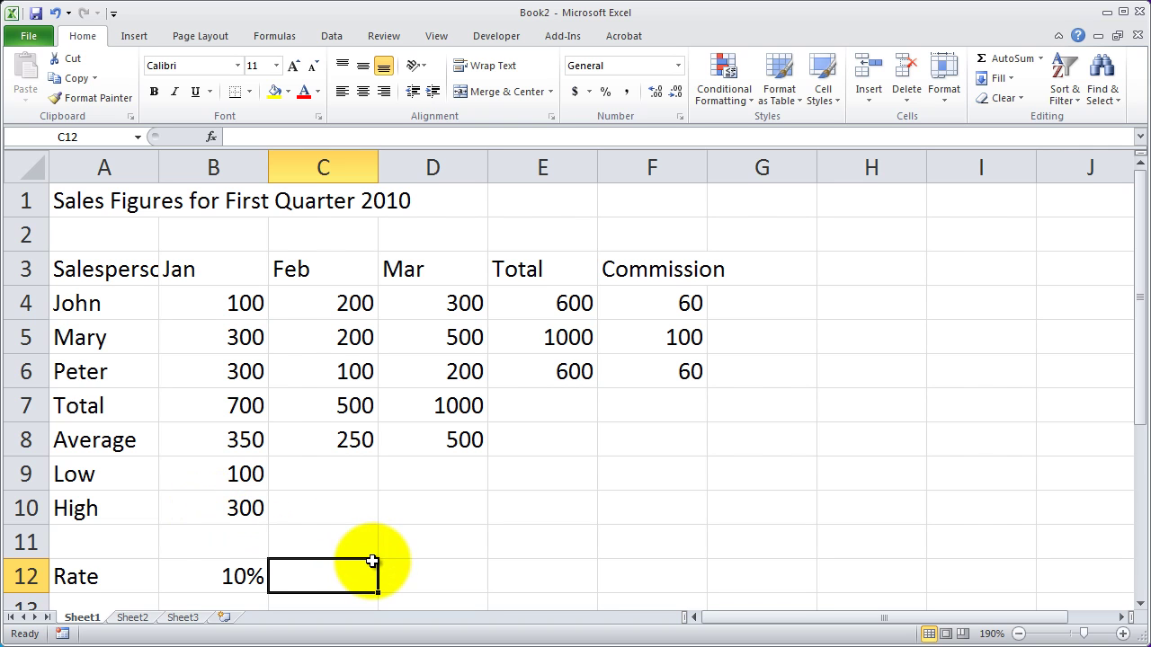
left_click(237, 473)
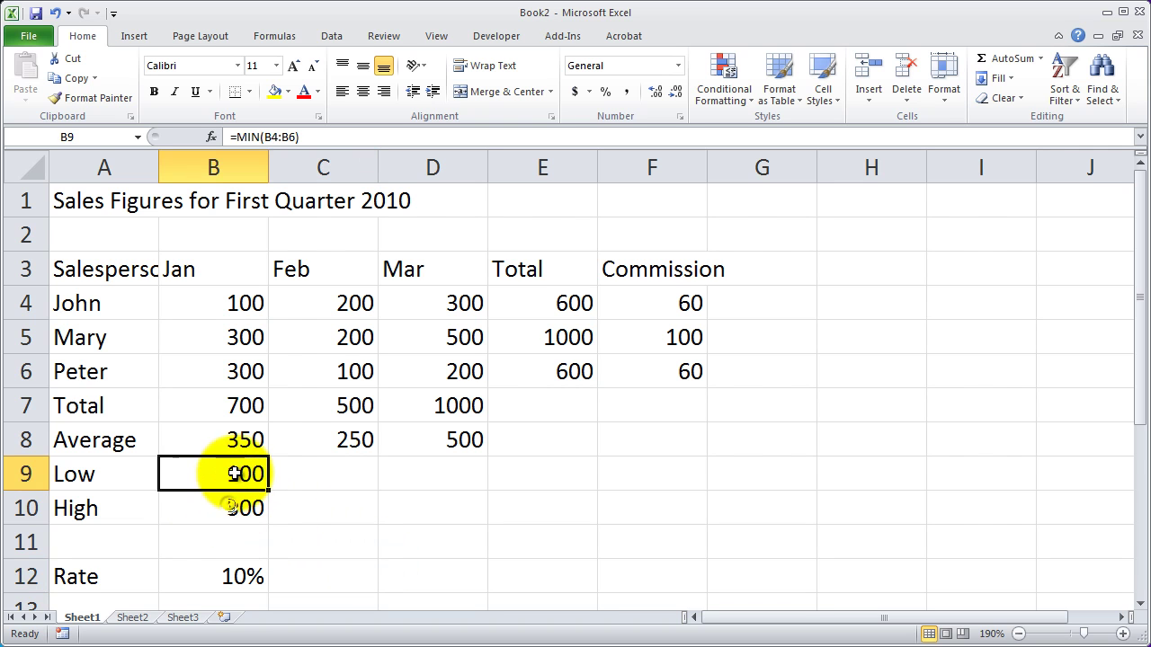
left_click(230, 506)
left_click(400, 506)
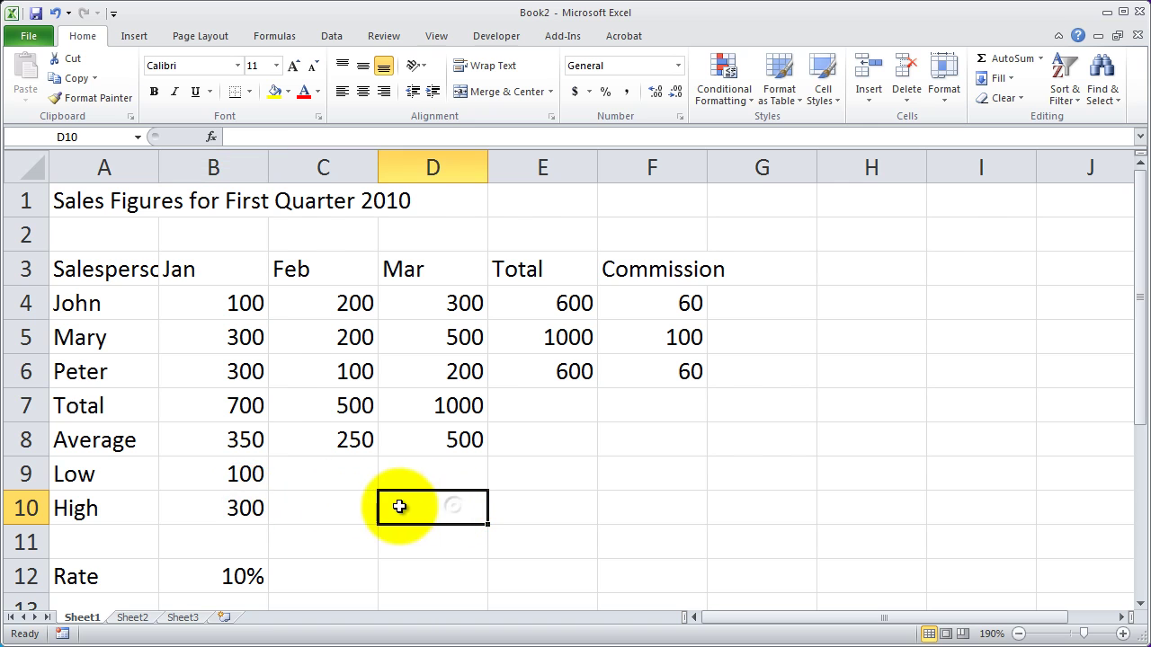
left_click_drag(241, 472, 245, 505)
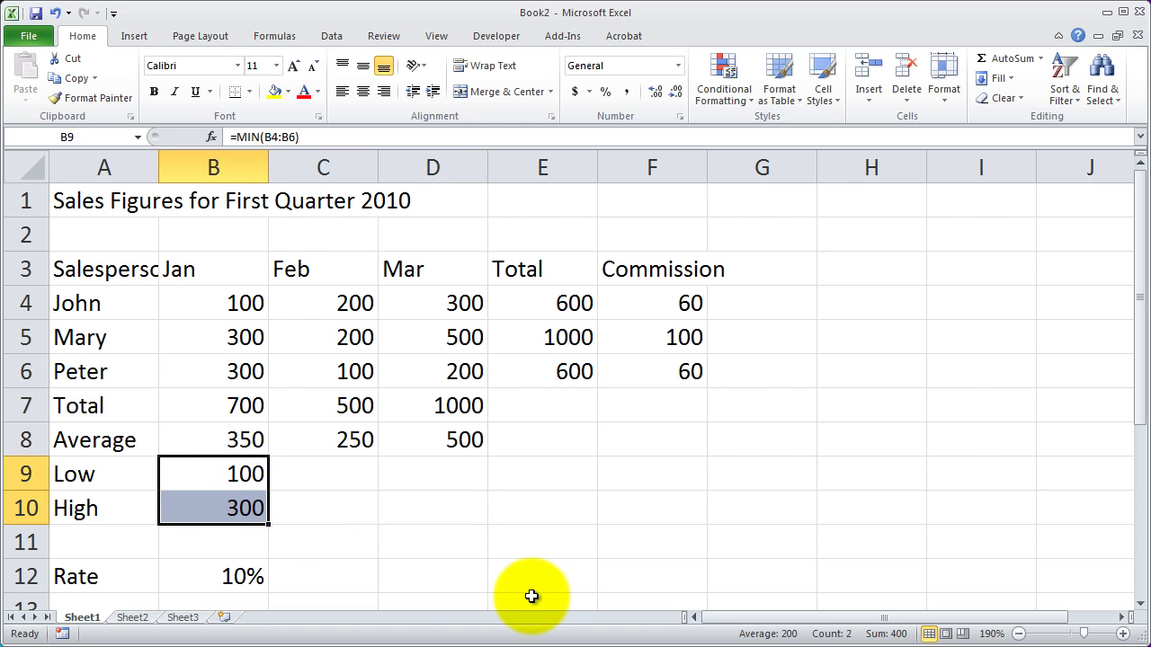
Fill the B9:B10 Low and High formulas right through column D for Feb and Mar
left_click(539, 544)
left_click(231, 473)
left_click_drag(231, 473, 236, 506)
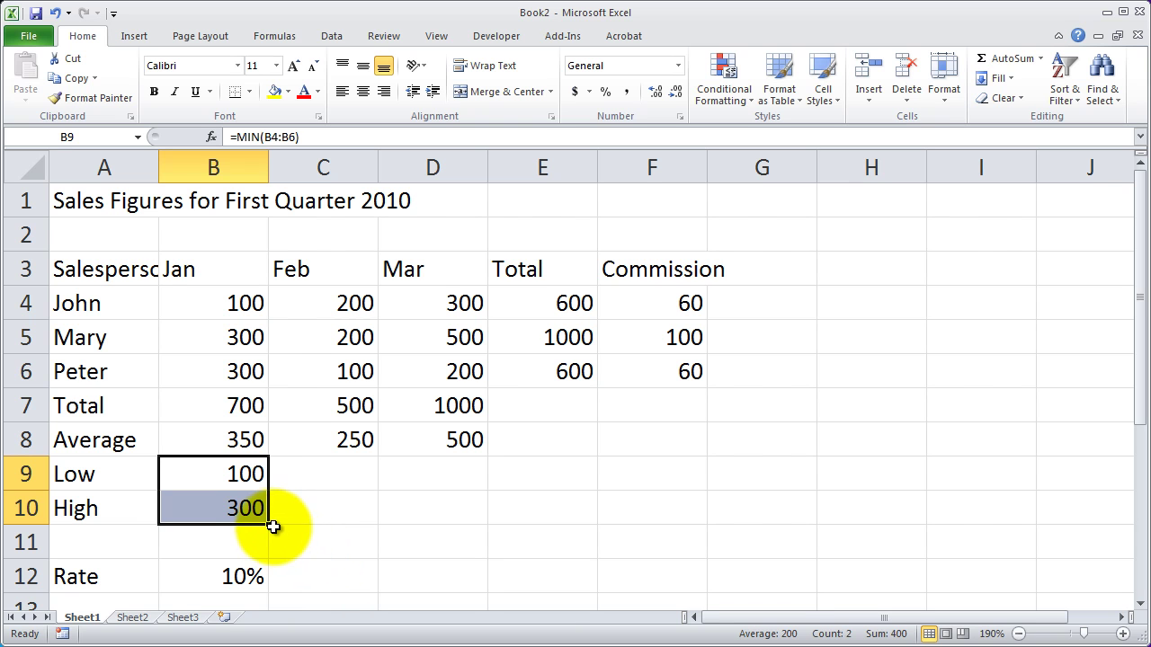
left_click_drag(267, 526, 454, 516)
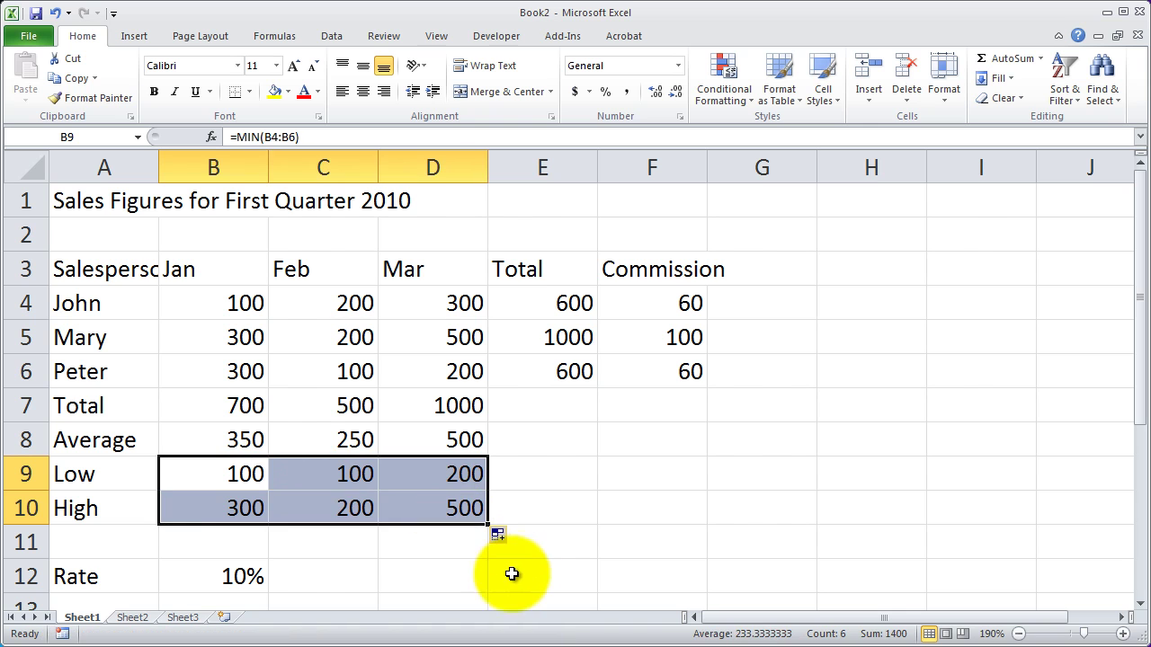
left_click(219, 540)
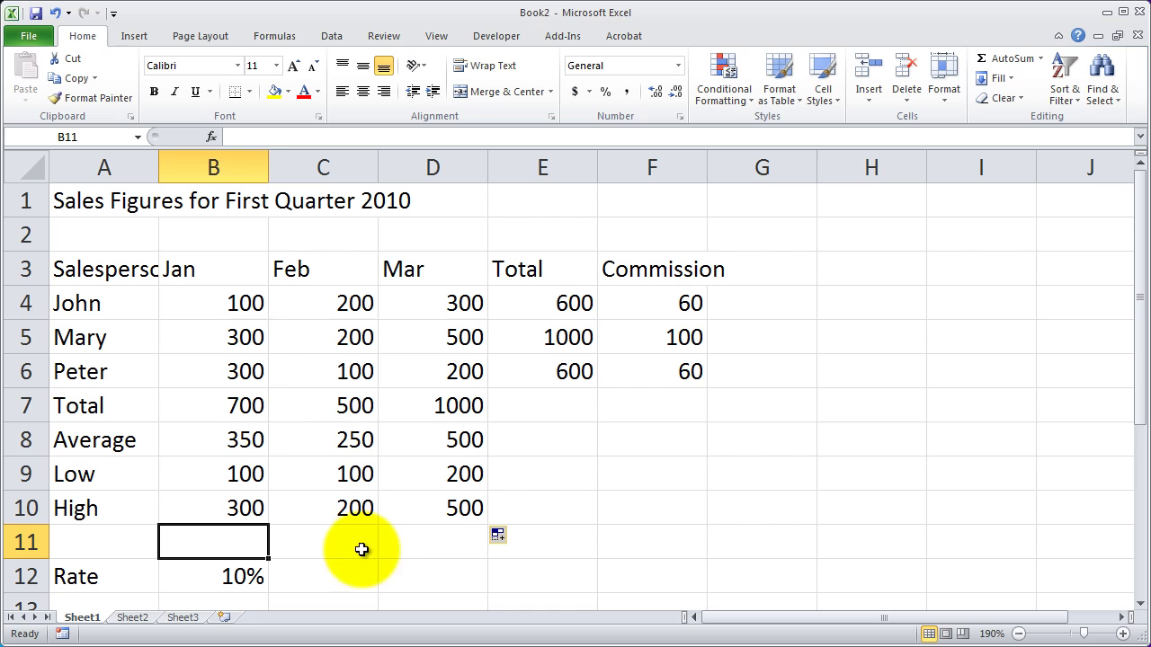
left_click(350, 474)
double_click(349, 474)
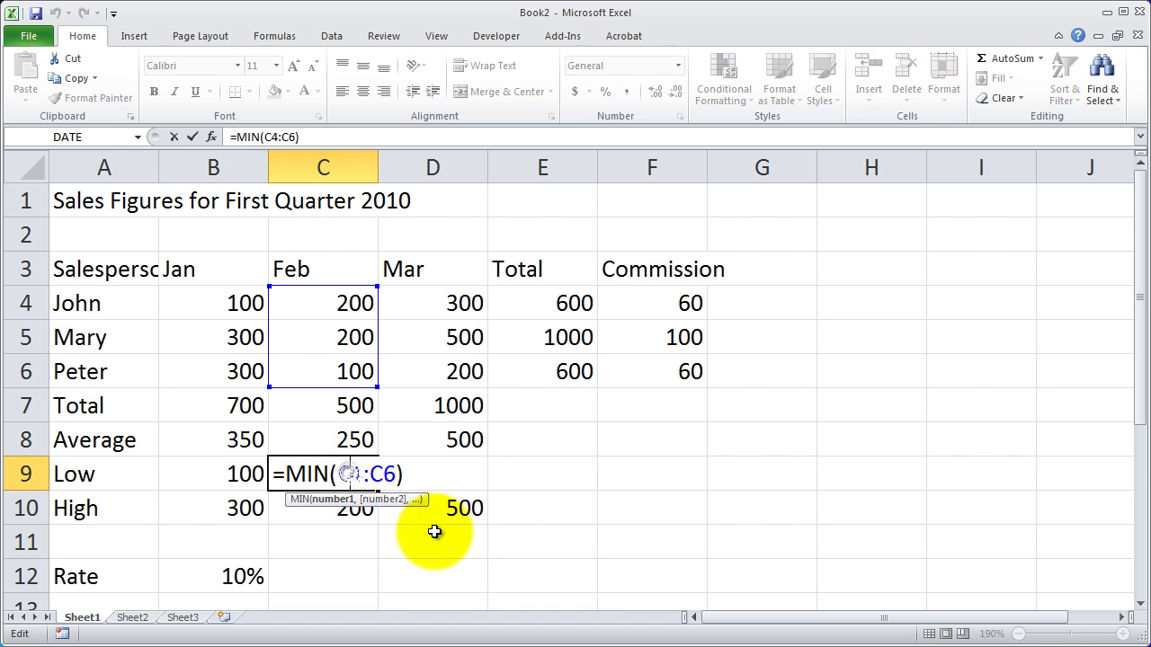
double_click(349, 474)
left_click_drag(350, 474, 411, 474)
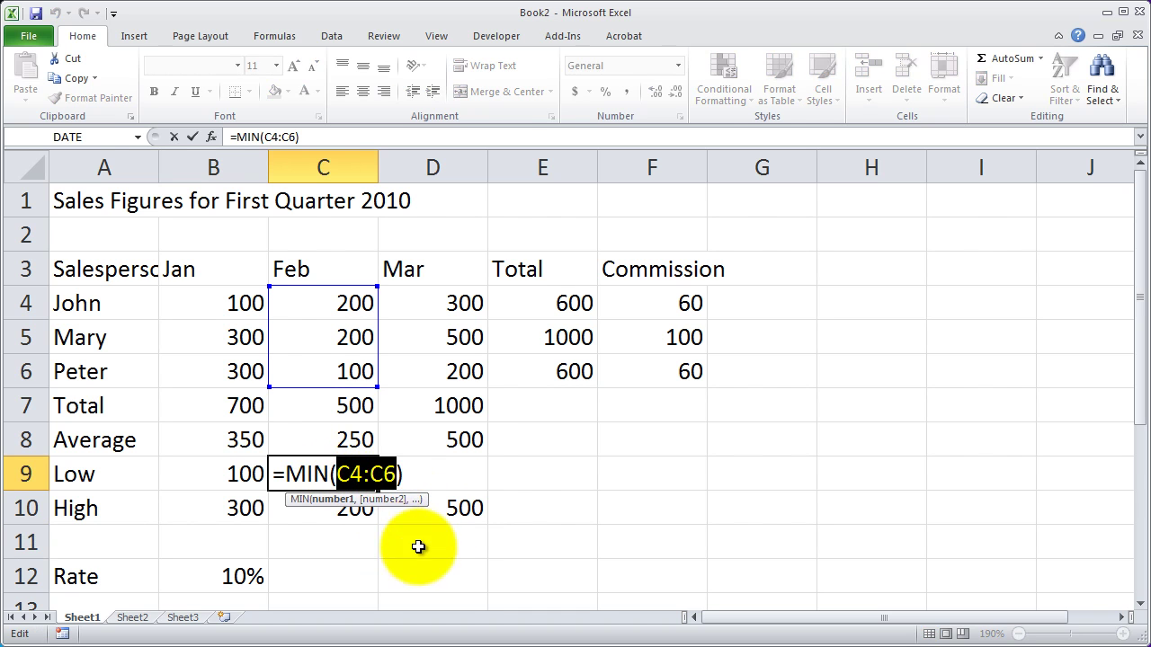
left_click(385, 480)
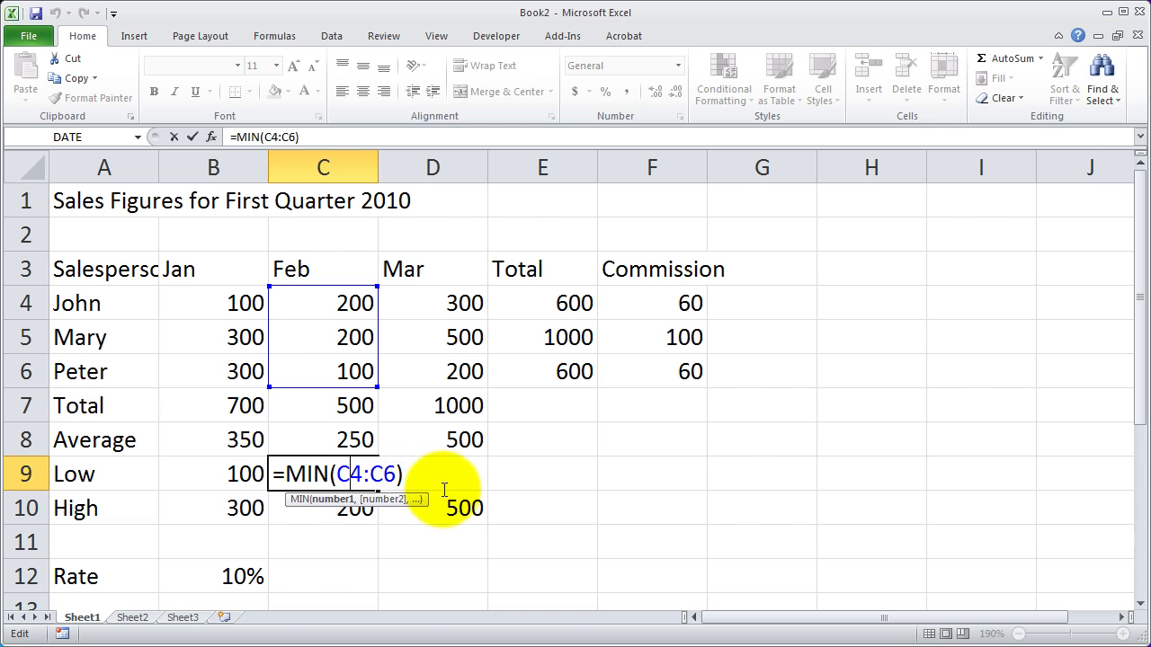
key("Return")
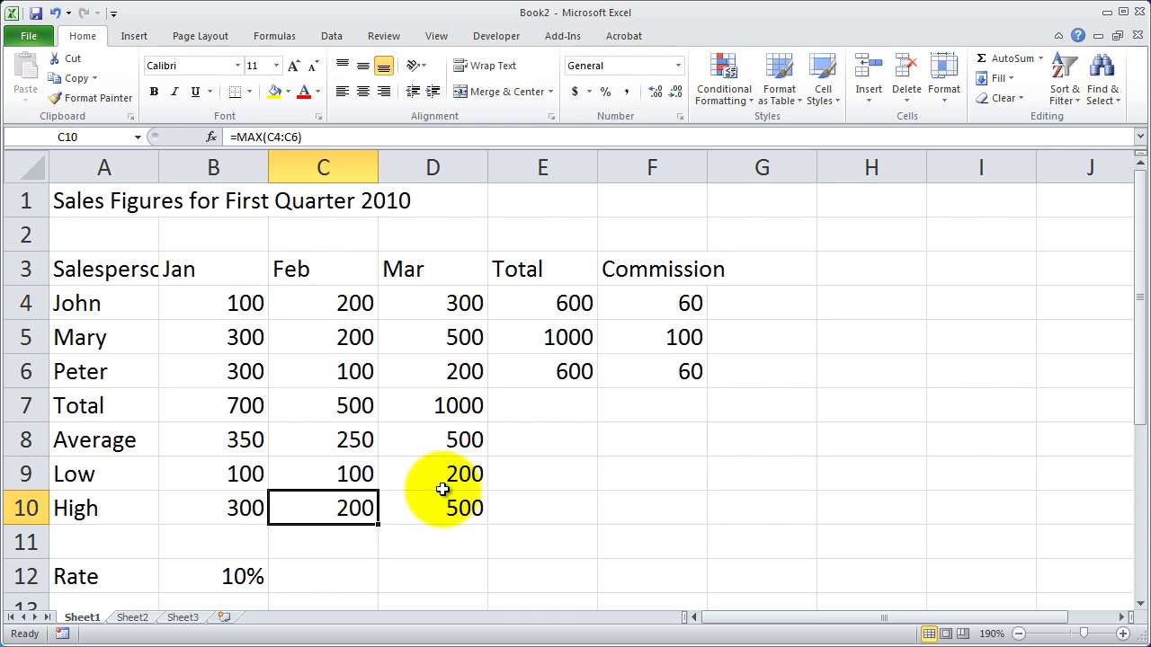
key("Left")
key("Left")
key("Up")
key("Up")
key("Up")
key("Up")
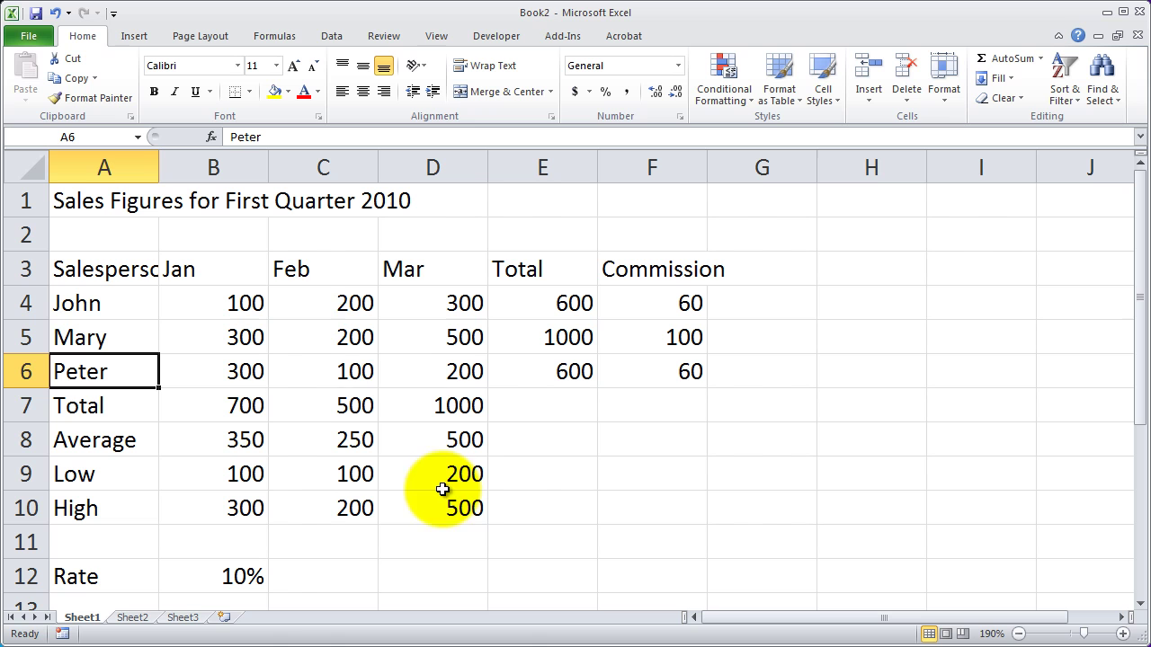